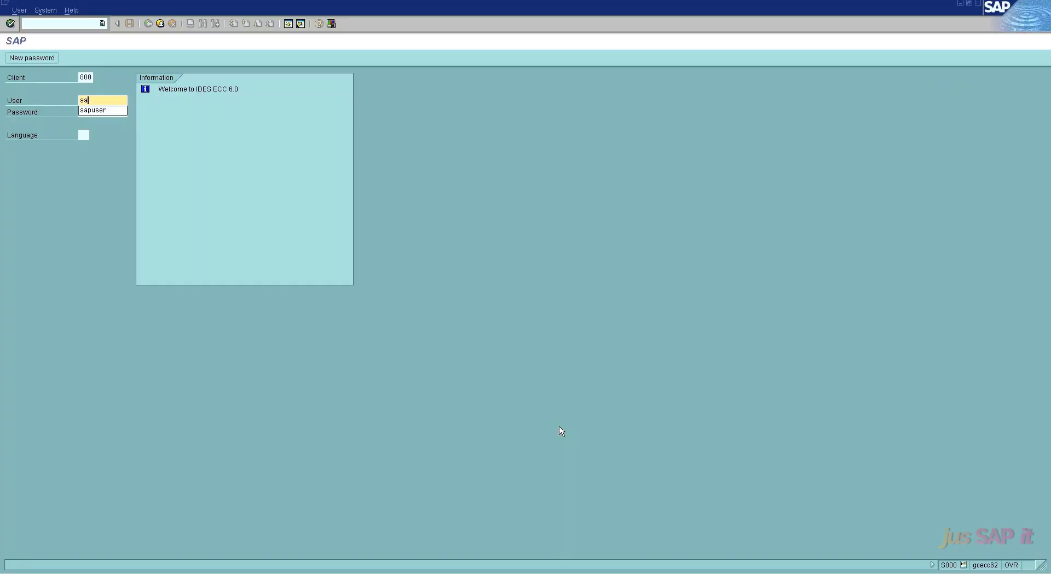
# Log on to client 800 with the previously used user name and its password.
pyautogui.press('Down')
pyautogui.press('Return')
pyautogui.press('Tab')
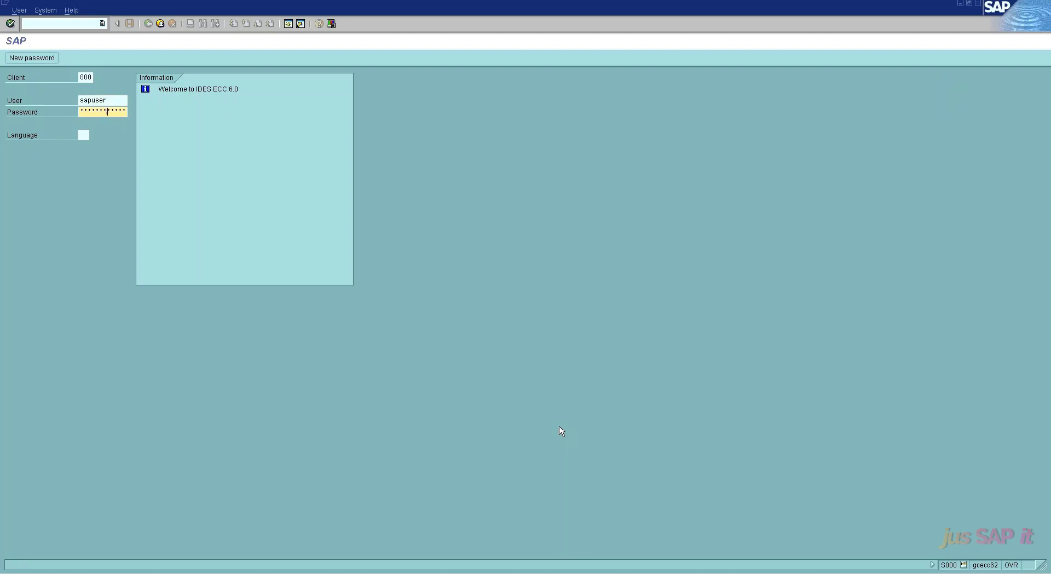
pyautogui.press('Return')
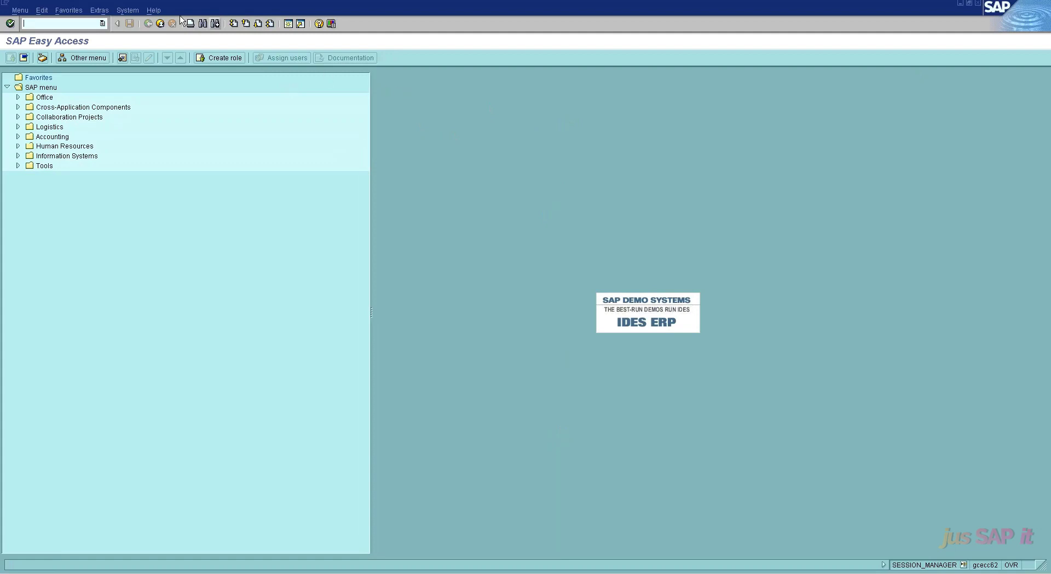
# Start transaction ABAPDOCU, picking it from the command field history.
pyautogui.click(102, 23)
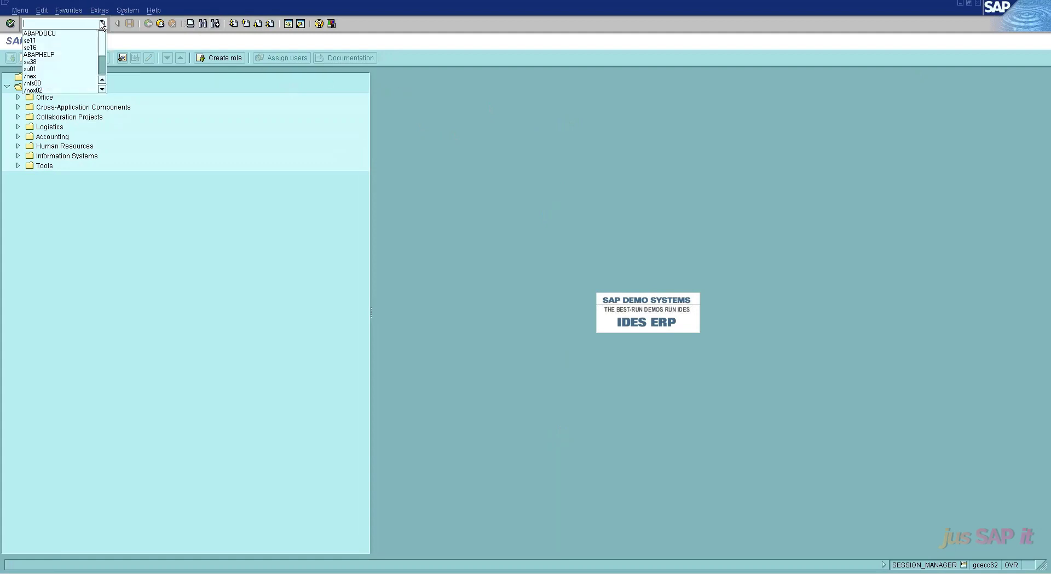
pyautogui.click(83, 34)
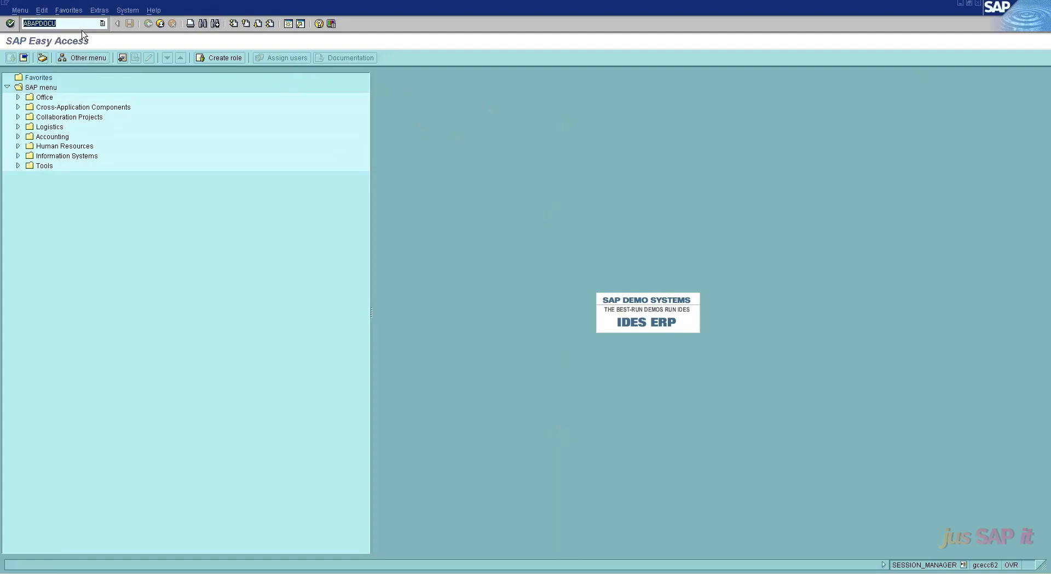
pyautogui.press('Return')
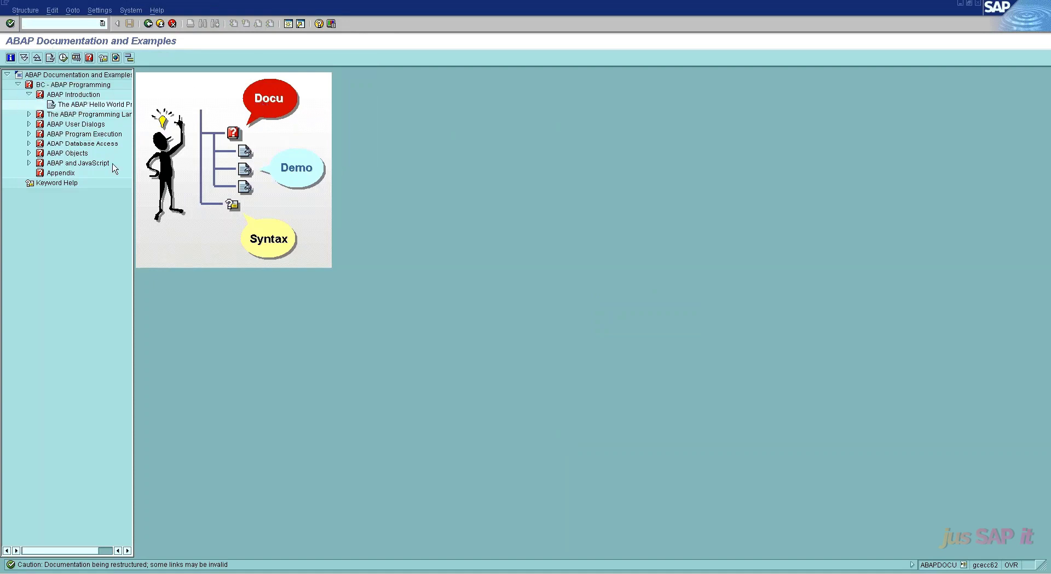
# Open The ABAP Hello World Program node to show the demo_hello_world source.
pyautogui.click(266, 99)
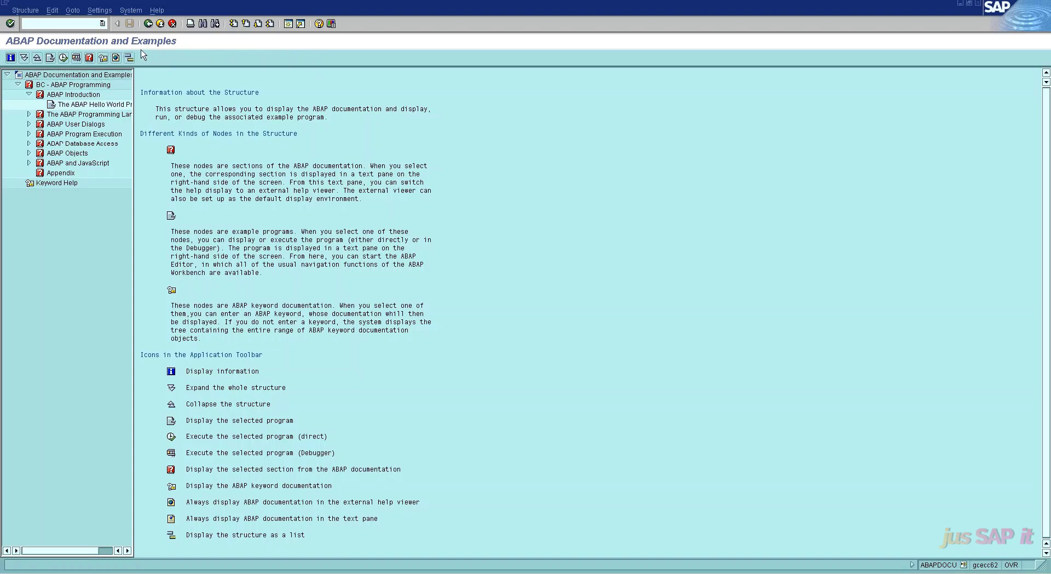
pyautogui.click(77, 108)
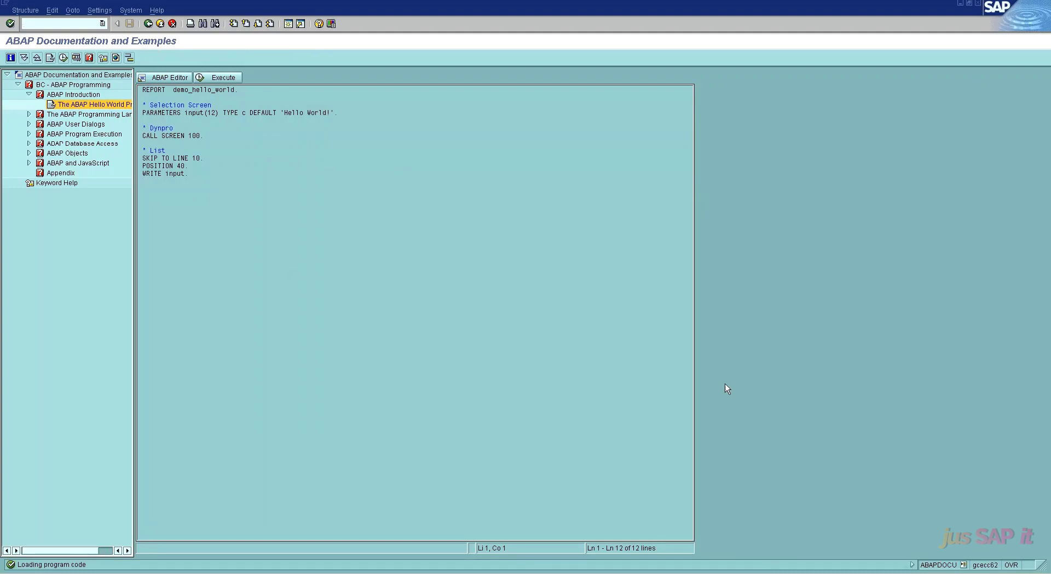
# Run the Hello World demo with the default 'Hello World!' input and view its list output.
pyautogui.click(224, 77)
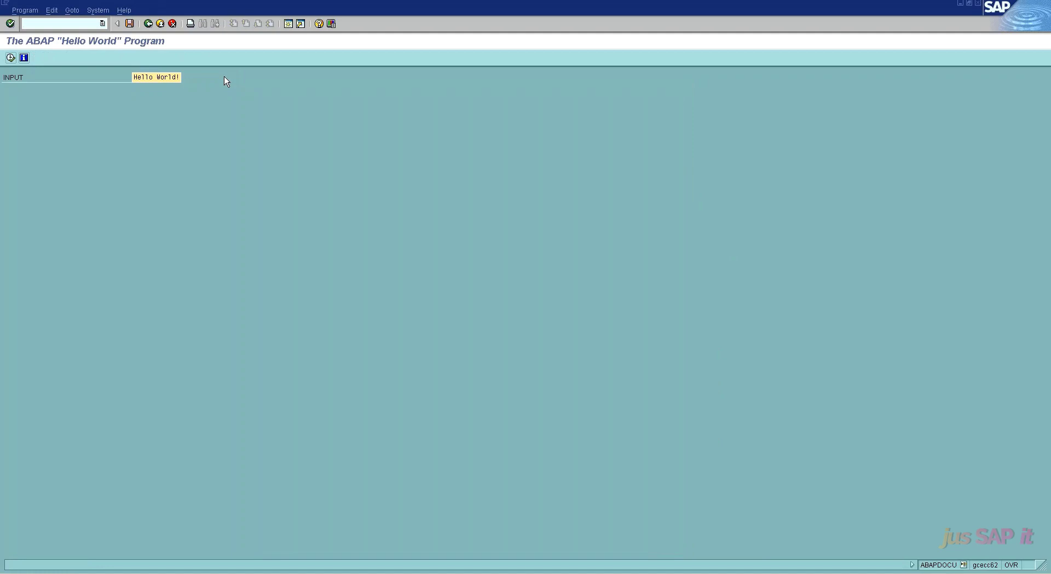
pyautogui.click(11, 58)
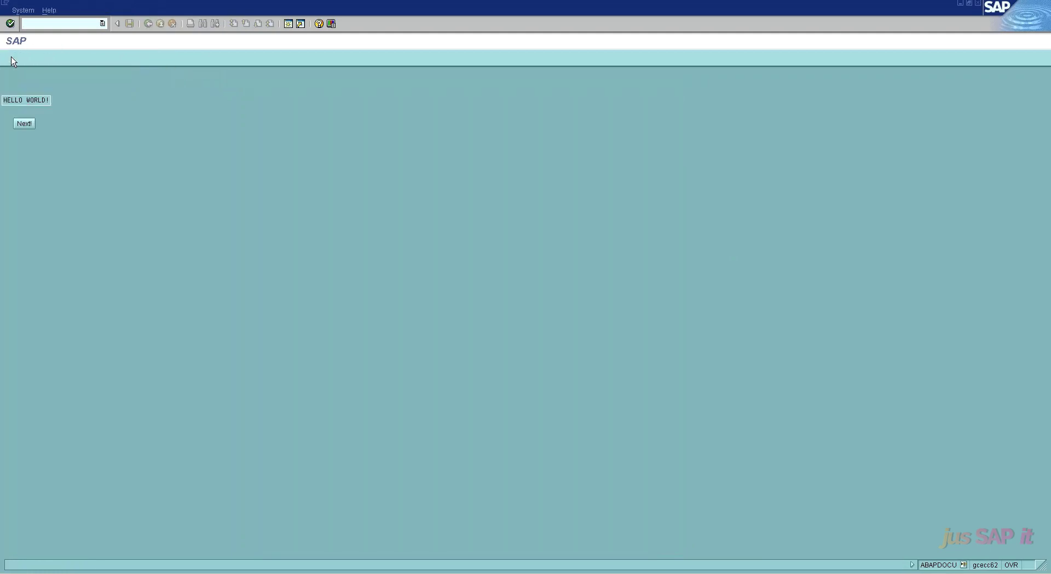
pyautogui.click(18, 123)
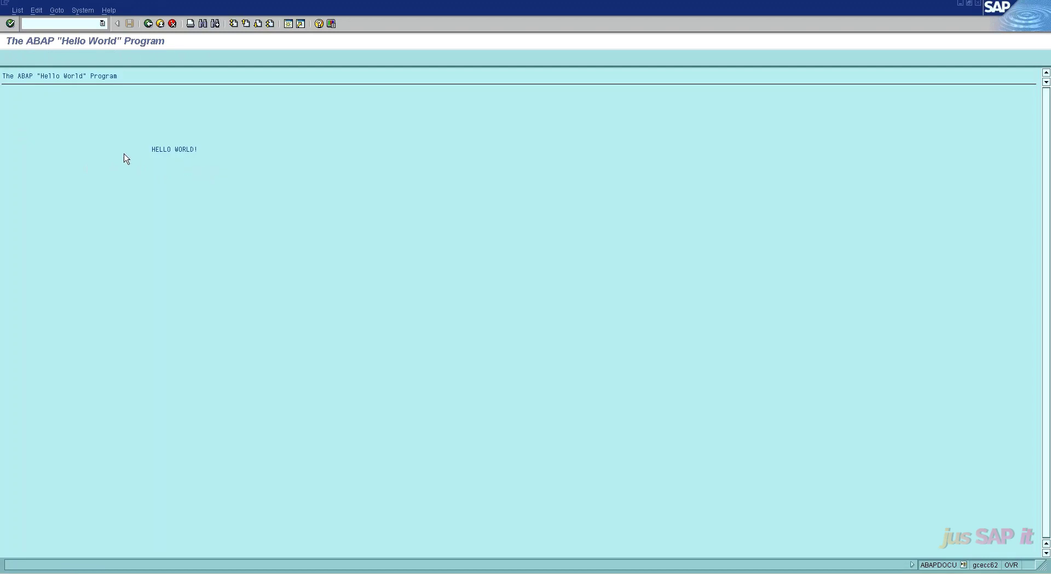
pyautogui.click(148, 23)
# Rerun it with INPUT 'How are you!' to print HOW ARE YOU!, then return to the documentation.
pyautogui.moveTo(133, 77); pyautogui.dragTo(197, 89)
pyautogui.click(198, 90)
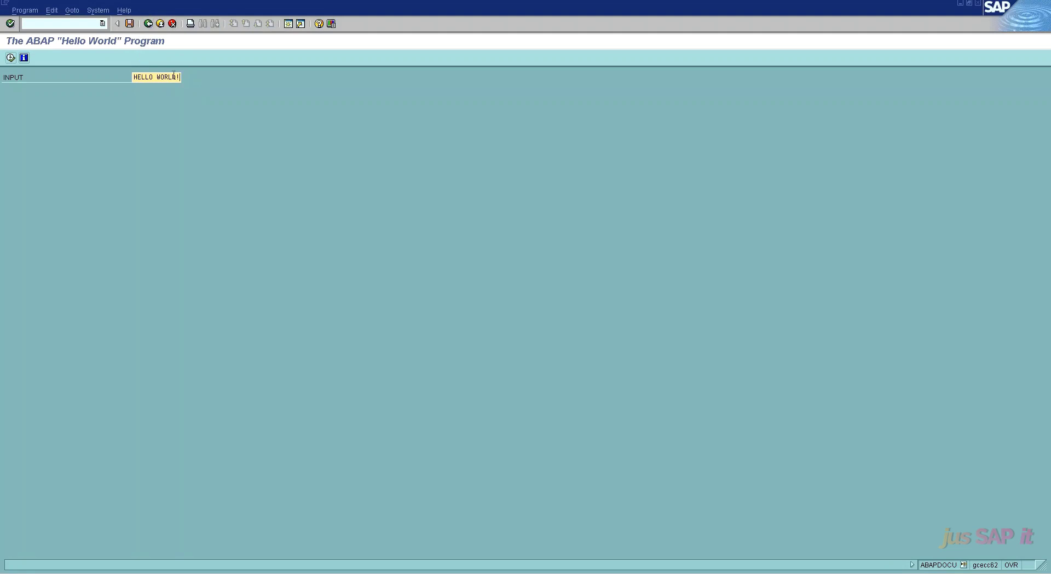
pyautogui.press('BackSpace')
pyautogui.press('BackSpace')
pyautogui.press('BackSpace')
pyautogui.press('BackSpace')
pyautogui.press('BackSpace')
pyautogui.press('BackSpace')
pyautogui.press('BackSpace')
pyautogui.press('BackSpace')
pyautogui.press('BackSpace')
pyautogui.press('BackSpace')
pyautogui.press('BackSpace')
pyautogui.write('How are yo')
pyautogui.press('F8')
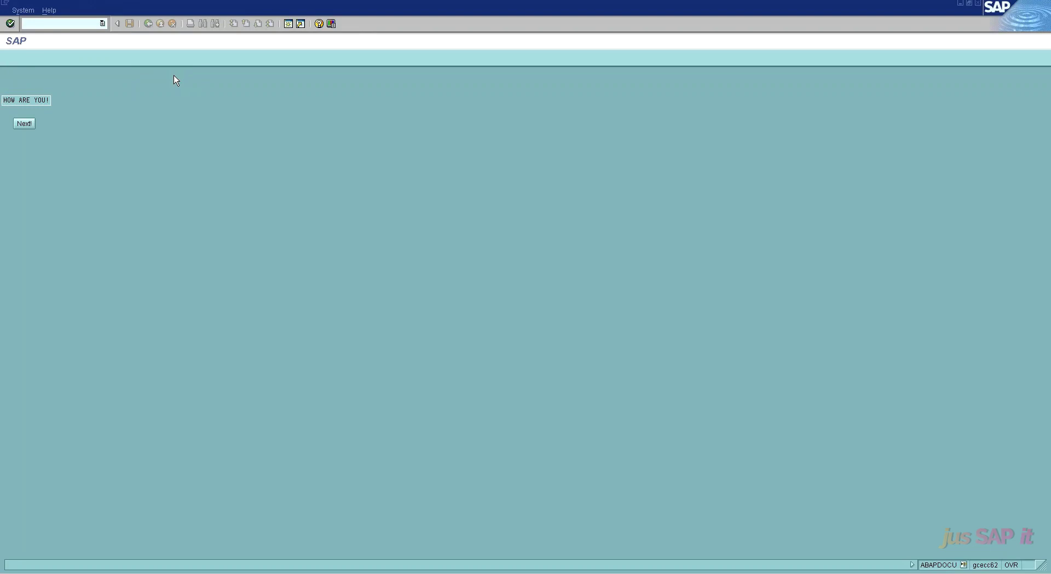
pyautogui.press('Return')
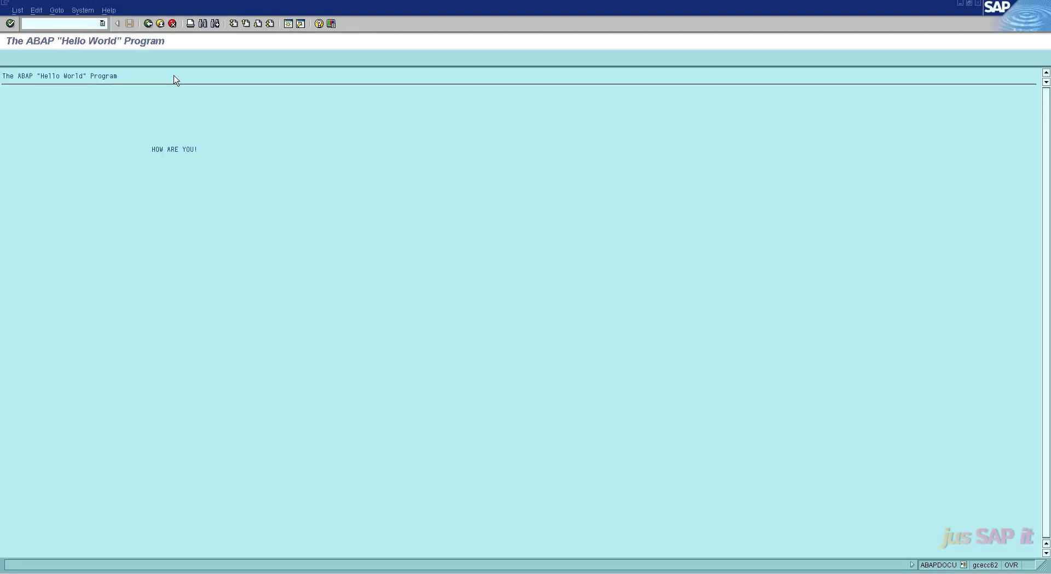
pyautogui.click(148, 25)
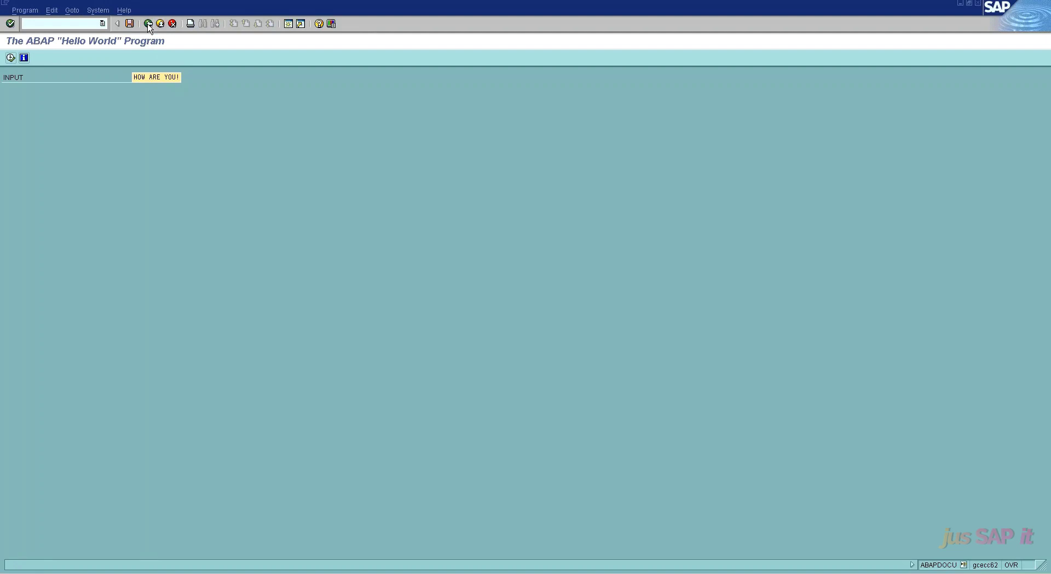
pyautogui.click(149, 24)
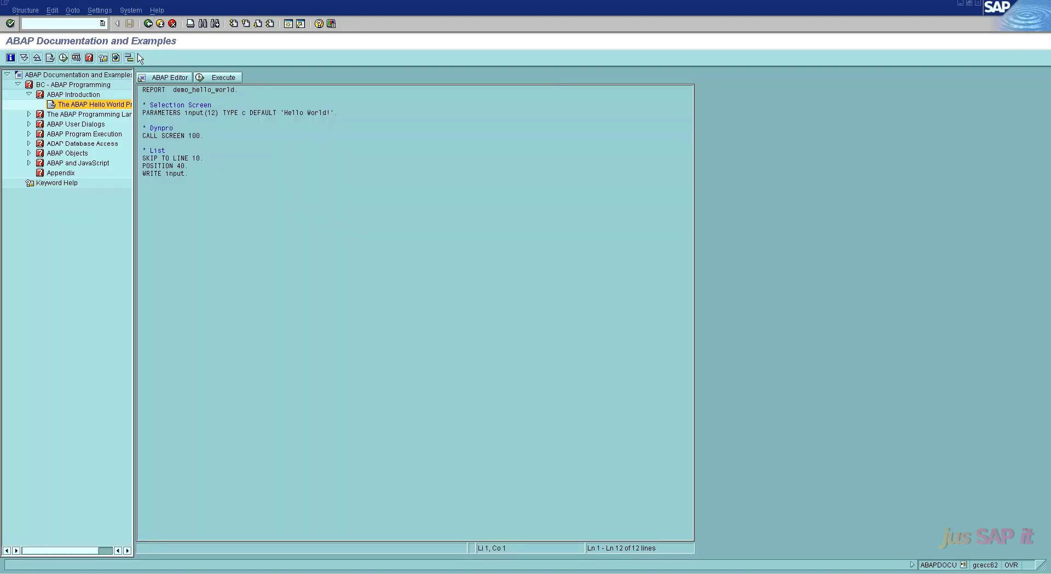
# Widen the tree pane and expand The ABAP Programming Language > Basic Statements > Data Types and Data Objects.
pyautogui.click(28, 115)
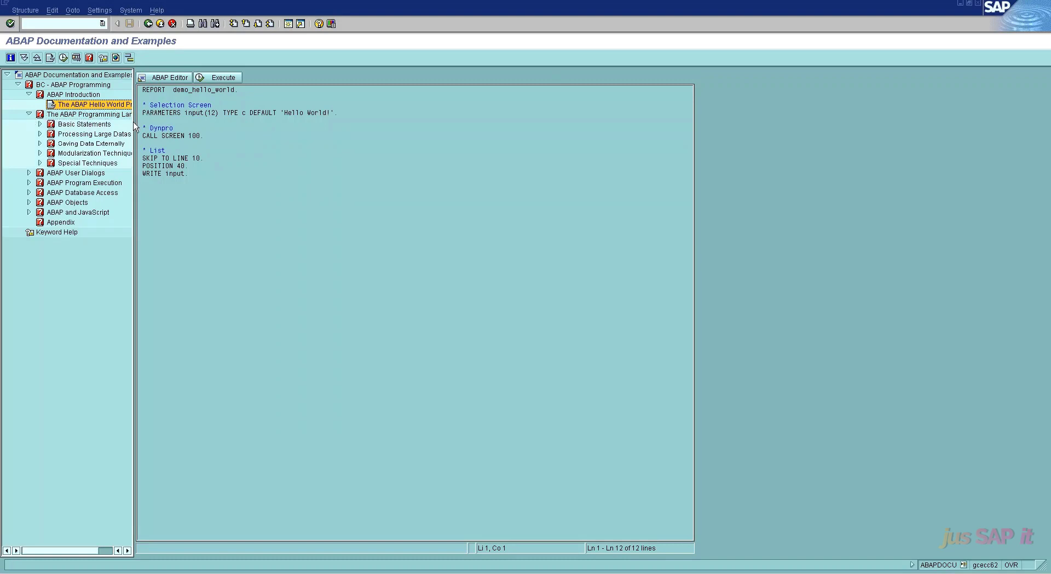
pyautogui.moveTo(135, 127); pyautogui.dragTo(181, 127)
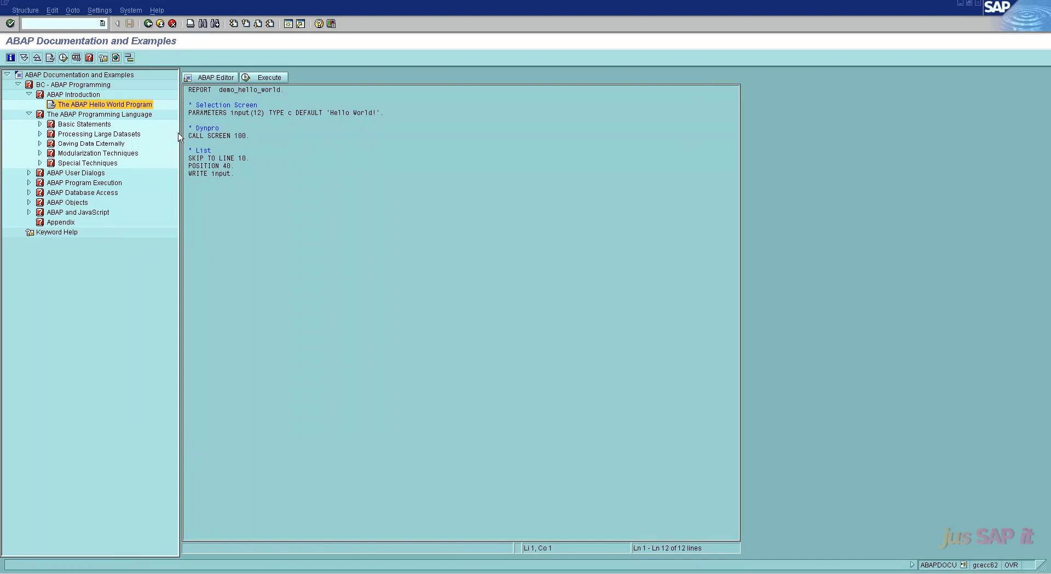
pyautogui.click(41, 125)
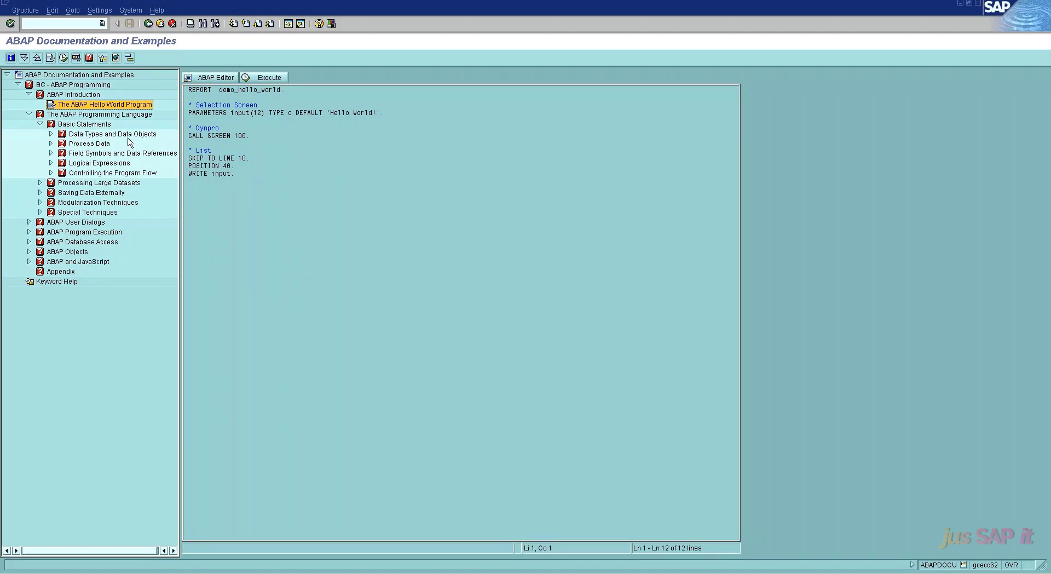
pyautogui.click(51, 134)
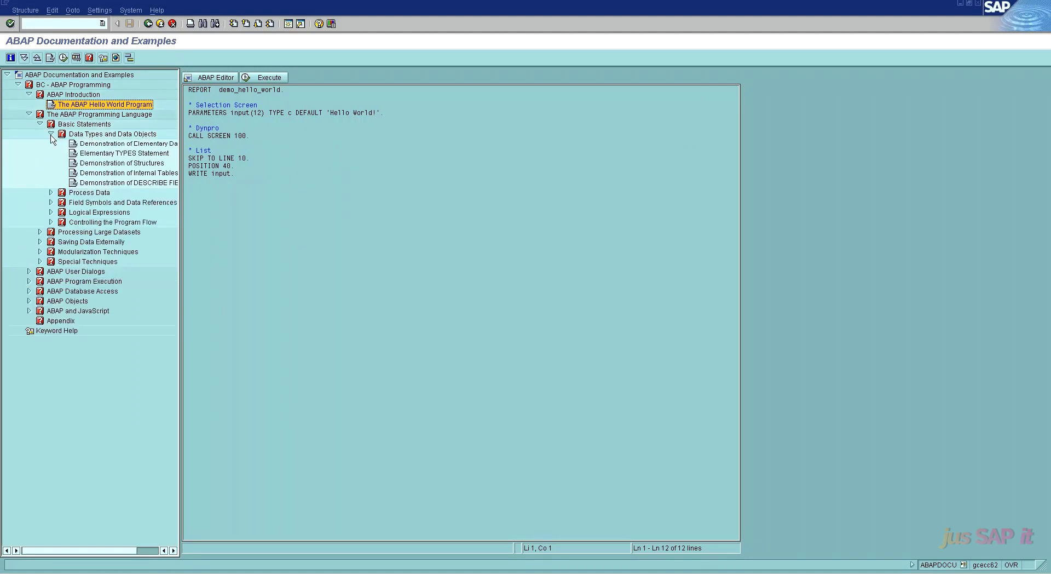
# Run Demonstration of Elementary Data Objects, then open the demo_types_statement source of Elementary TYPES Statement.
pyautogui.click(121, 147)
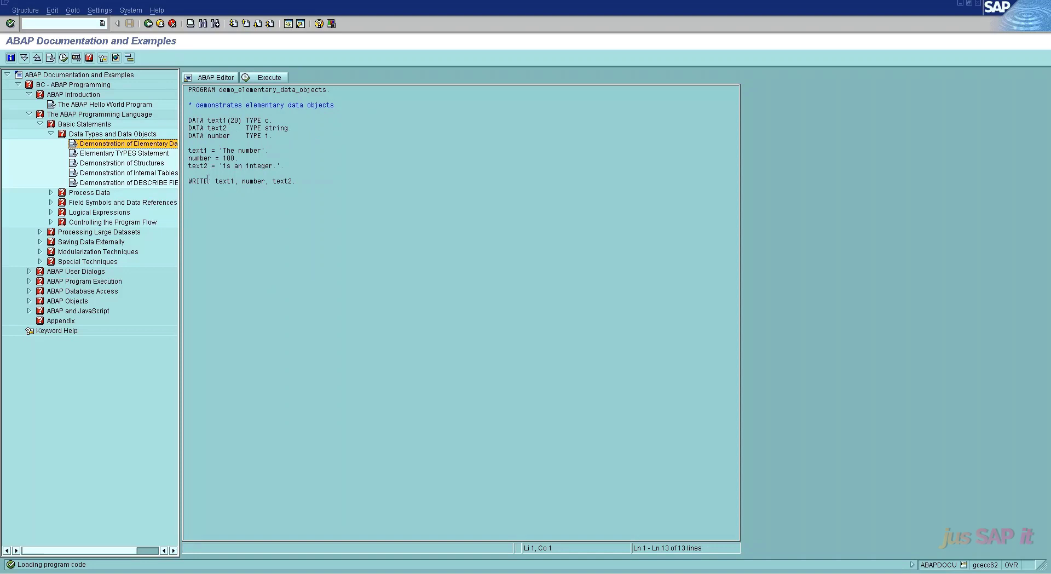
pyautogui.click(268, 79)
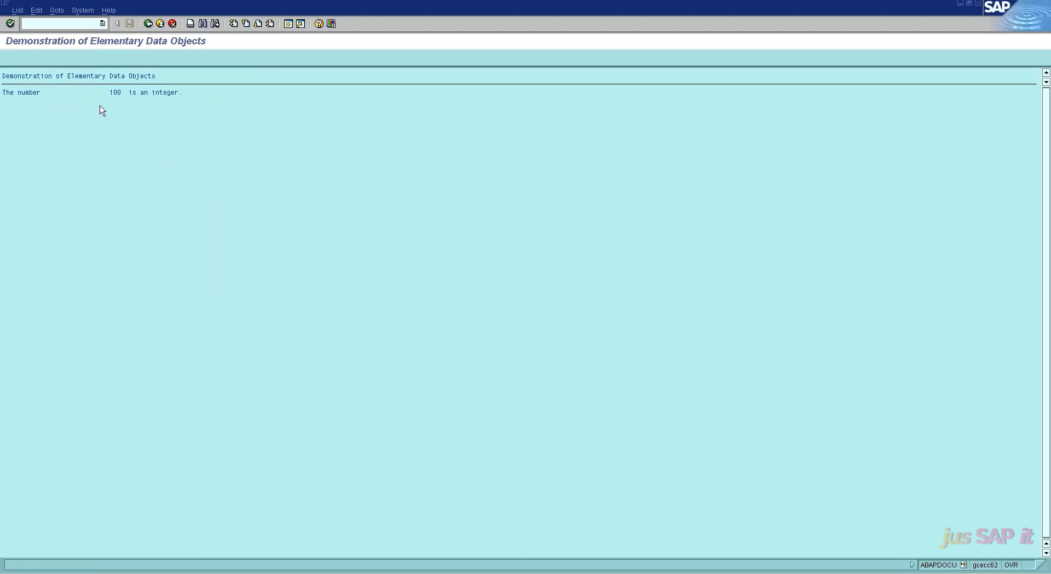
pyautogui.click(148, 24)
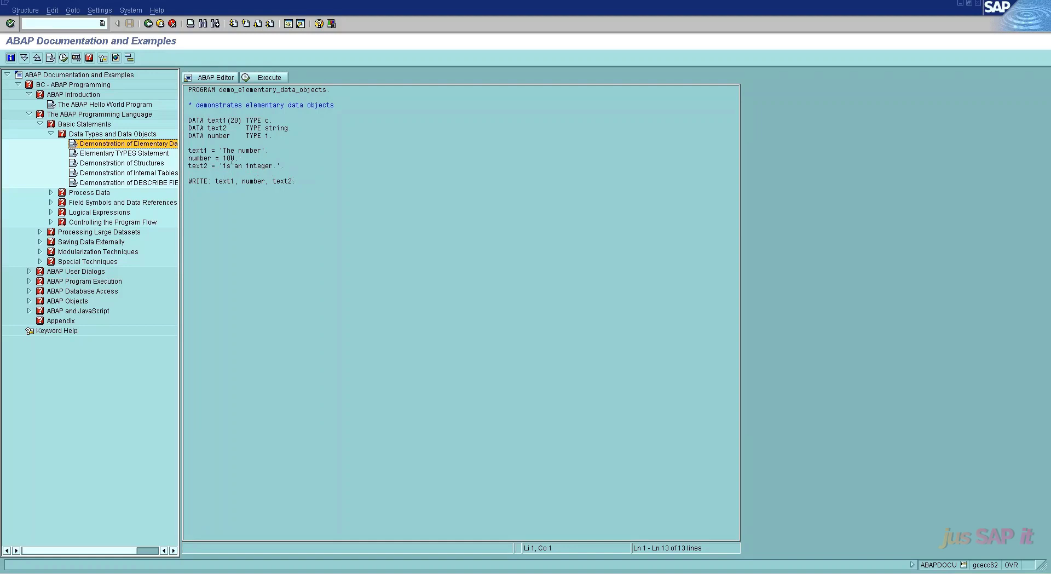
pyautogui.click(101, 155)
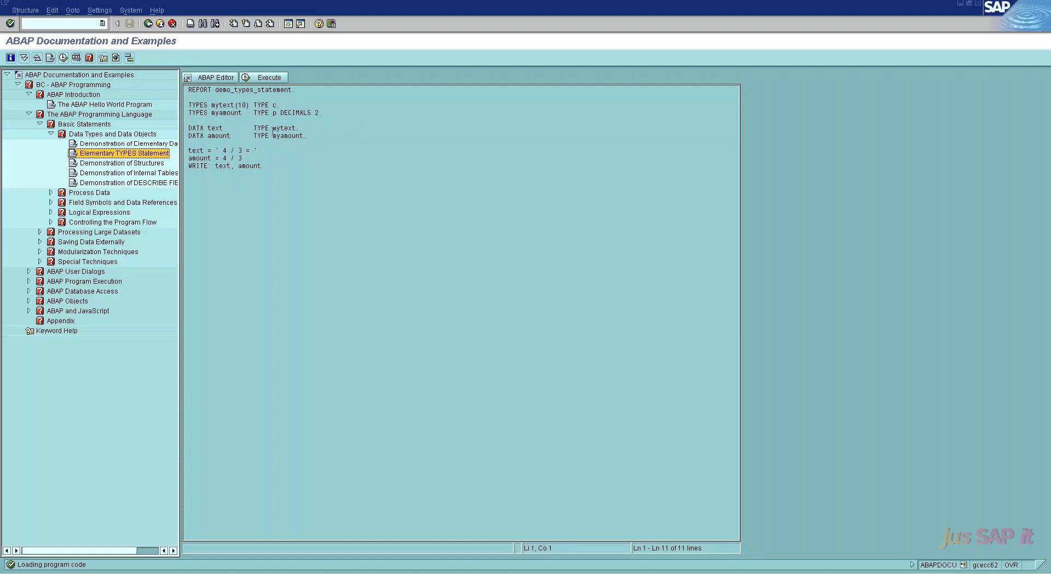
# Execute the TYPES demo showing 4 / 3 = 1.33, then open the demo_structure source.
pyautogui.click(269, 81)
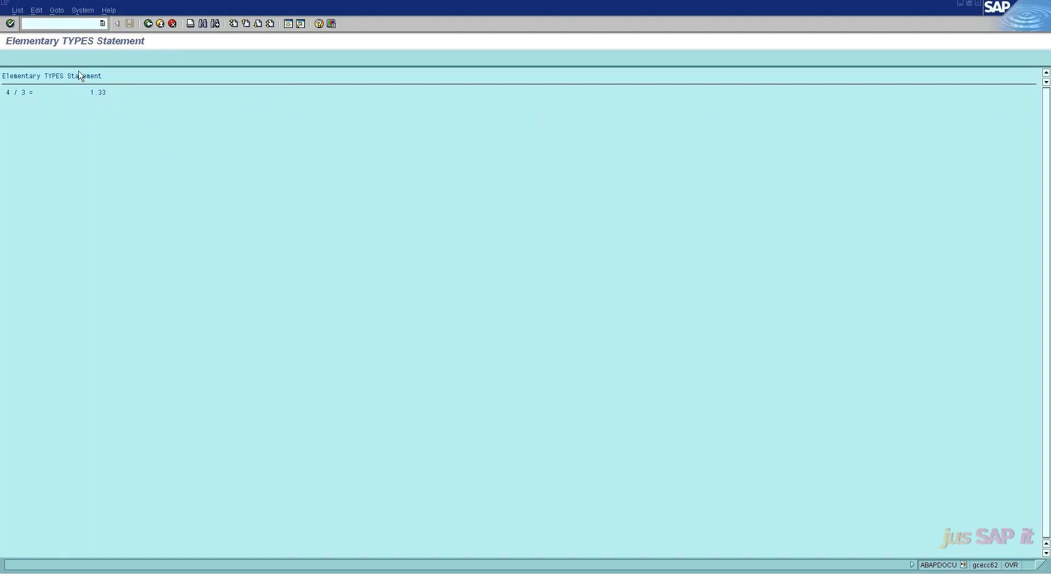
pyautogui.click(148, 25)
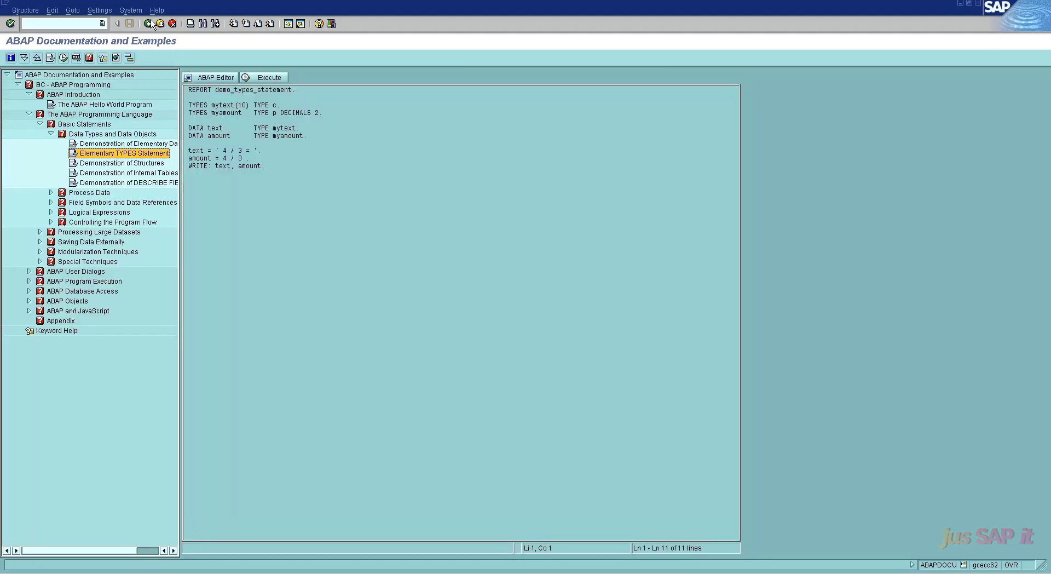
pyautogui.click(113, 164)
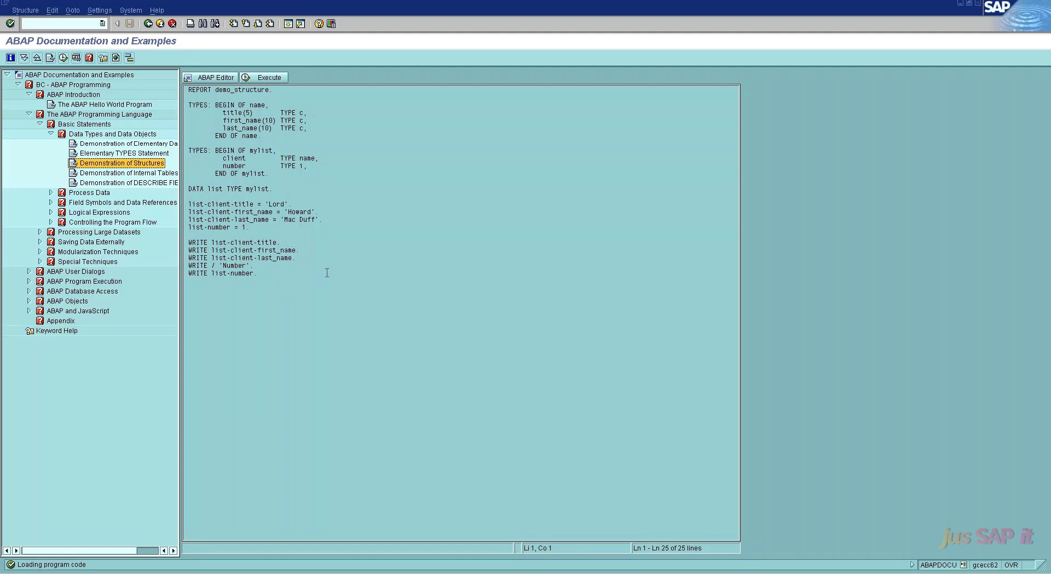
# Execute the structures demo printing Lord Howard Mac Duff, then open the demo_internal_table source.
pyautogui.click(264, 78)
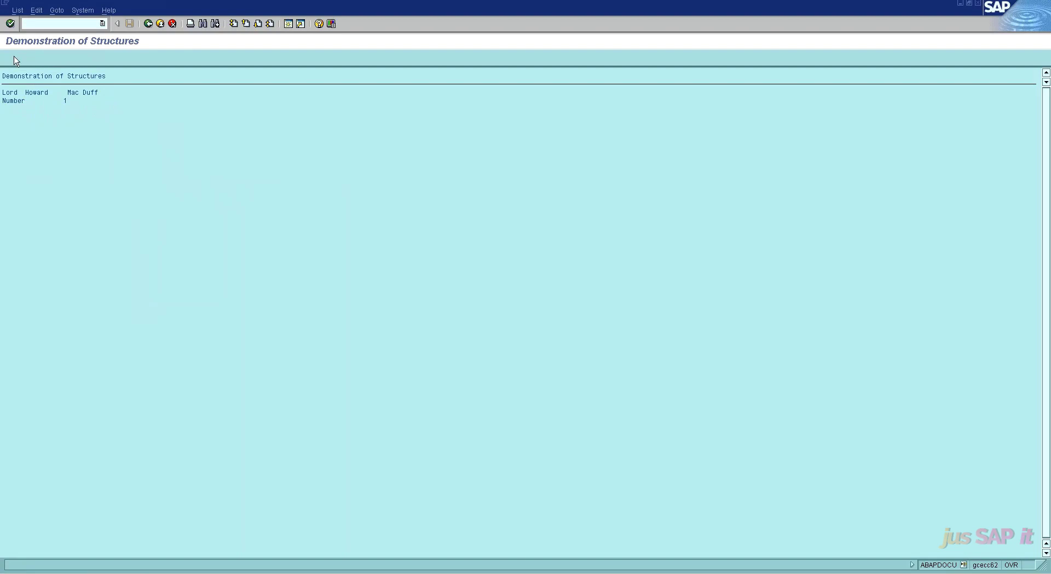
pyautogui.click(148, 23)
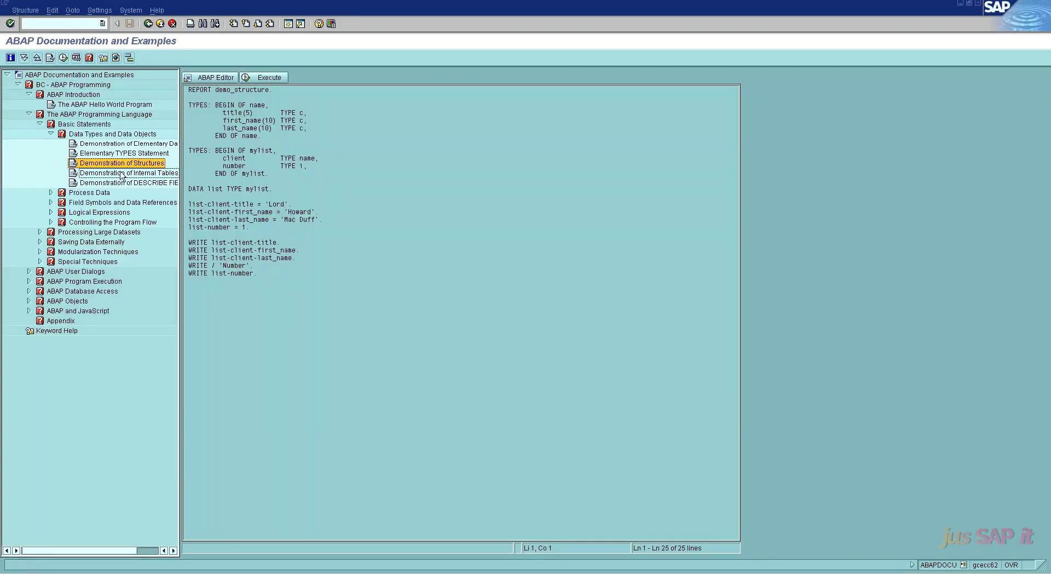
pyautogui.click(122, 173)
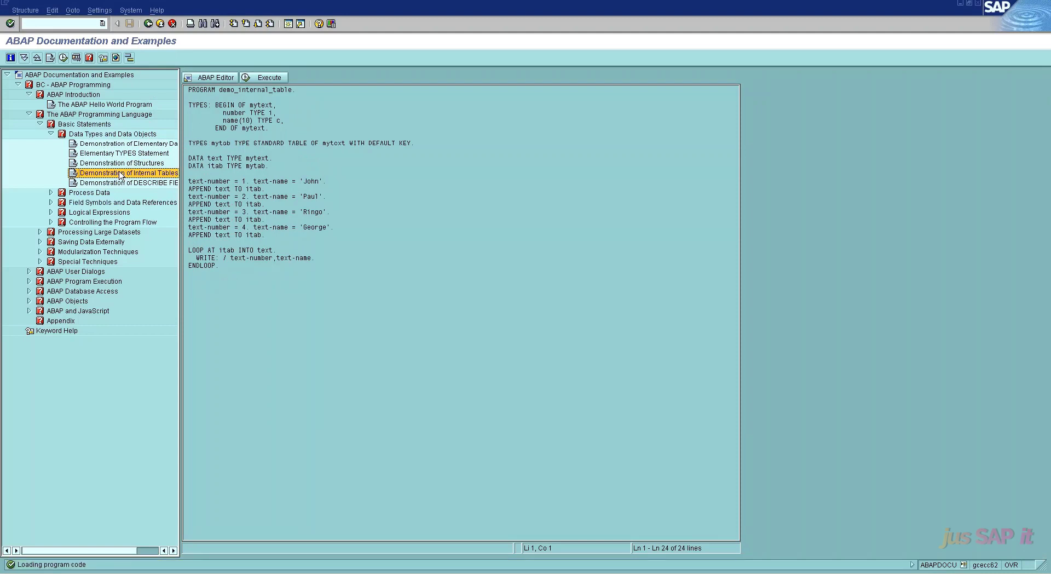